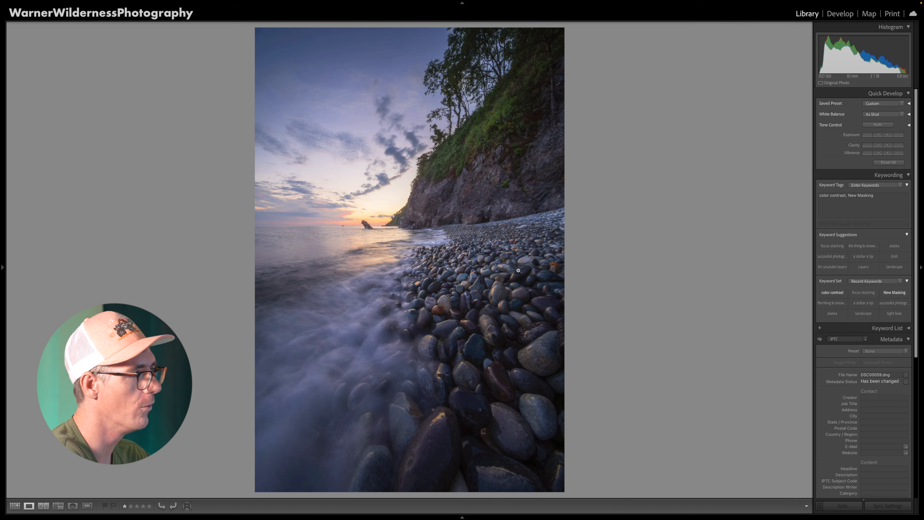
Warm the beach photo in Develop: set the white balance Temp to 7,238 and shift the Color Grading highlights toward yellow-orange.
key(d)
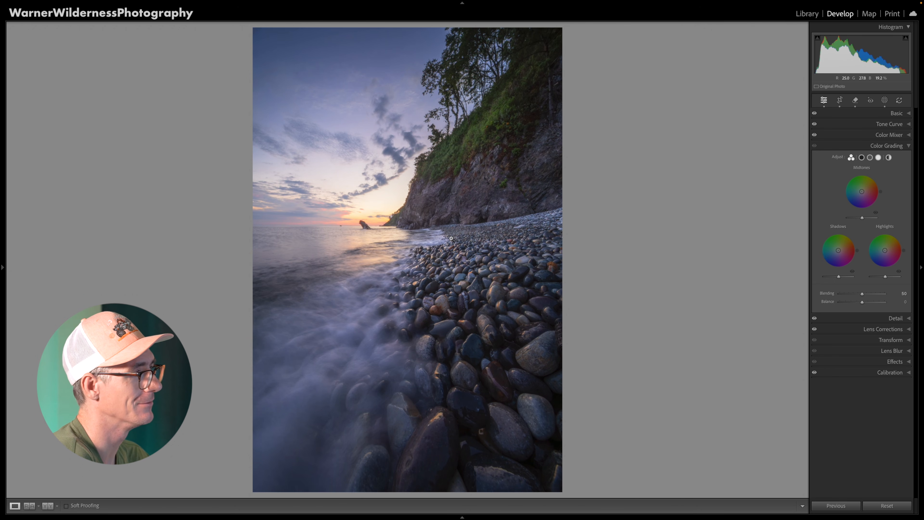
click(885, 116)
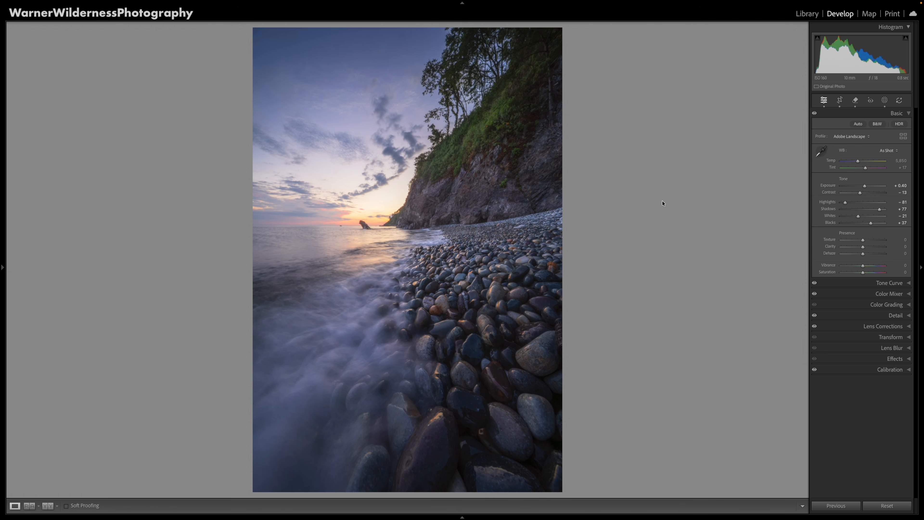
drag(858, 163, 865, 164)
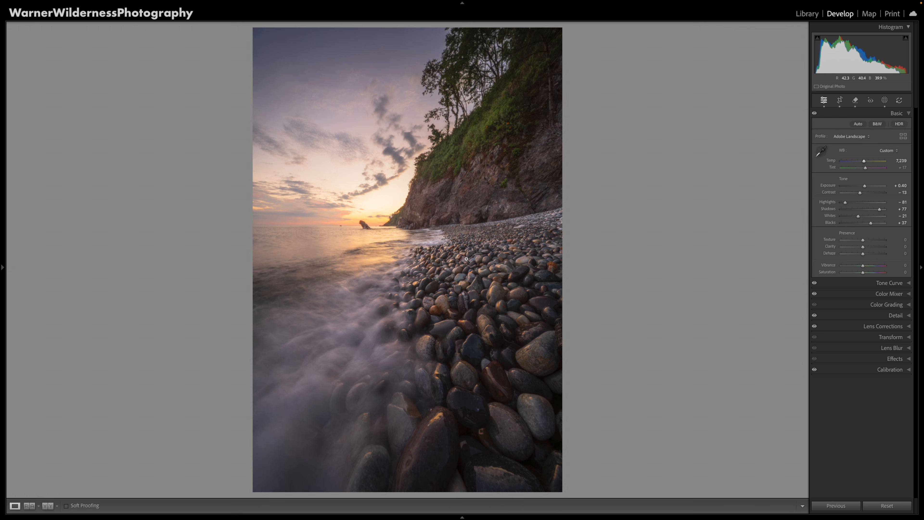
click(890, 304)
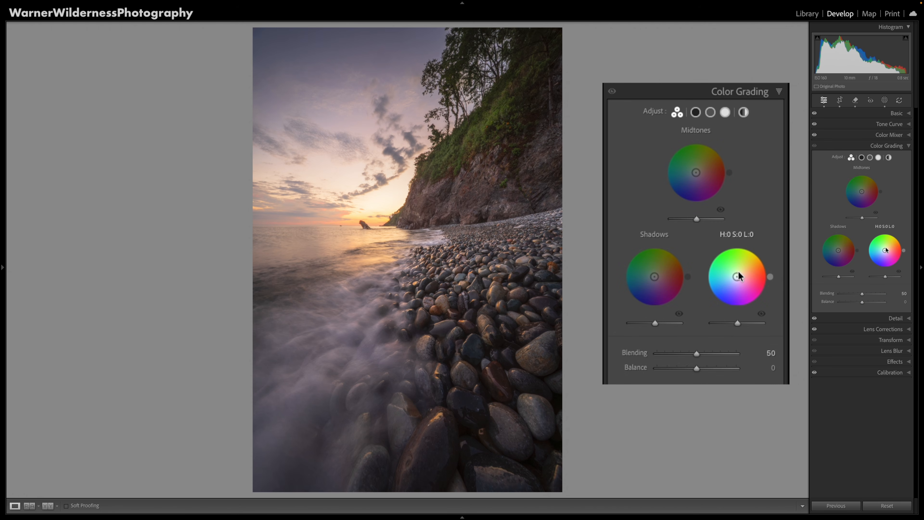
drag(739, 276, 743, 269)
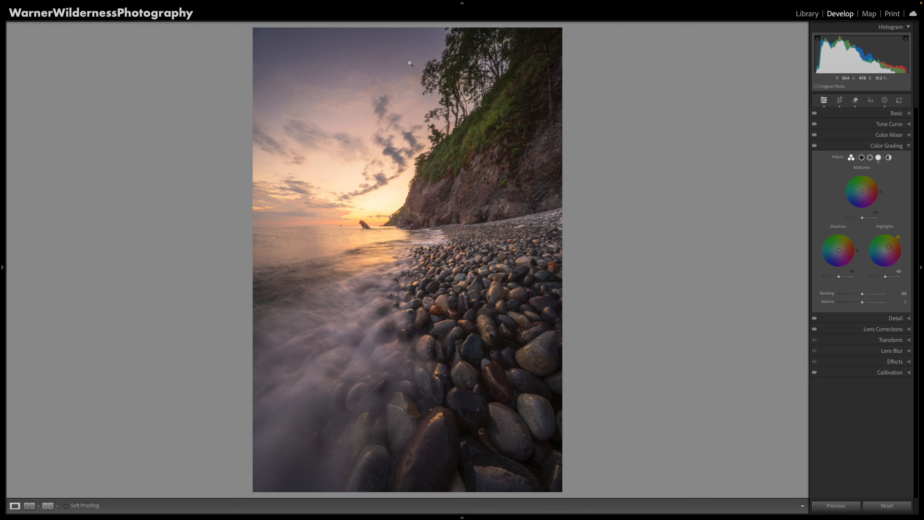
Create a linear gradient mask running from the top edge of the photo down to the lower clouds.
click(884, 100)
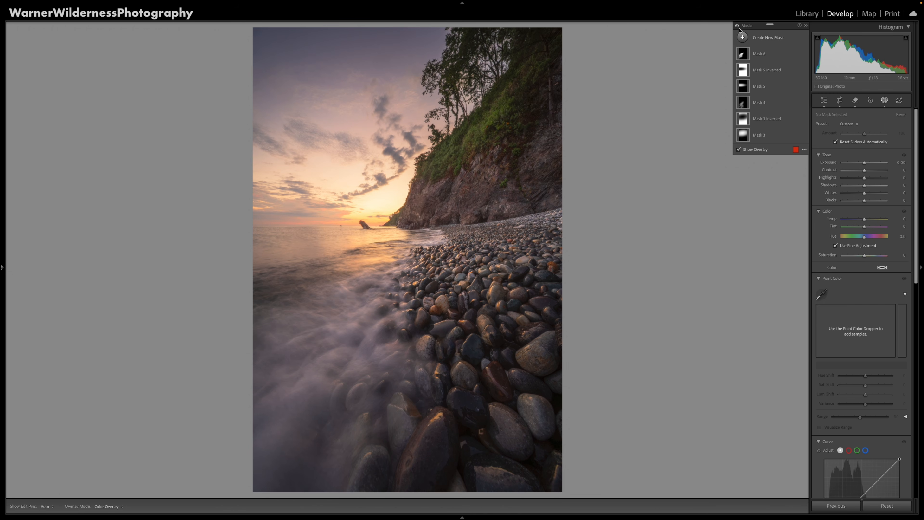
click(643, 40)
click(743, 36)
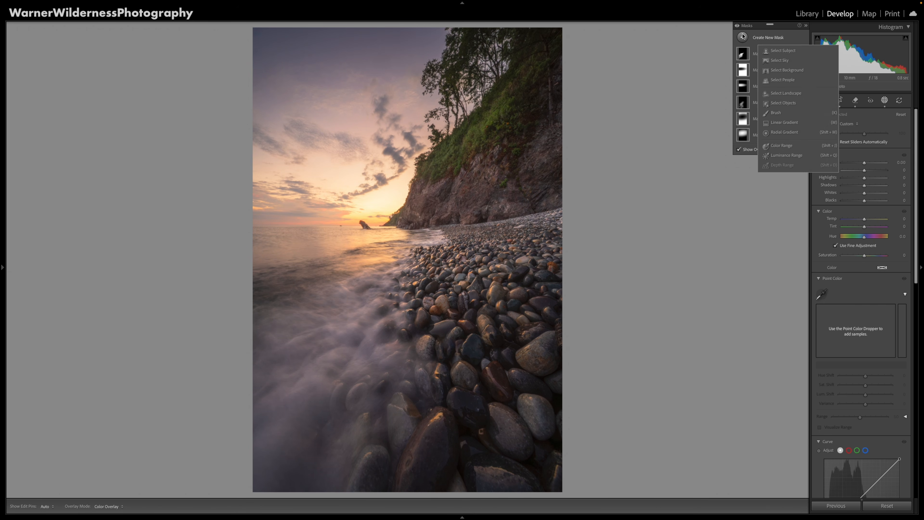
click(794, 125)
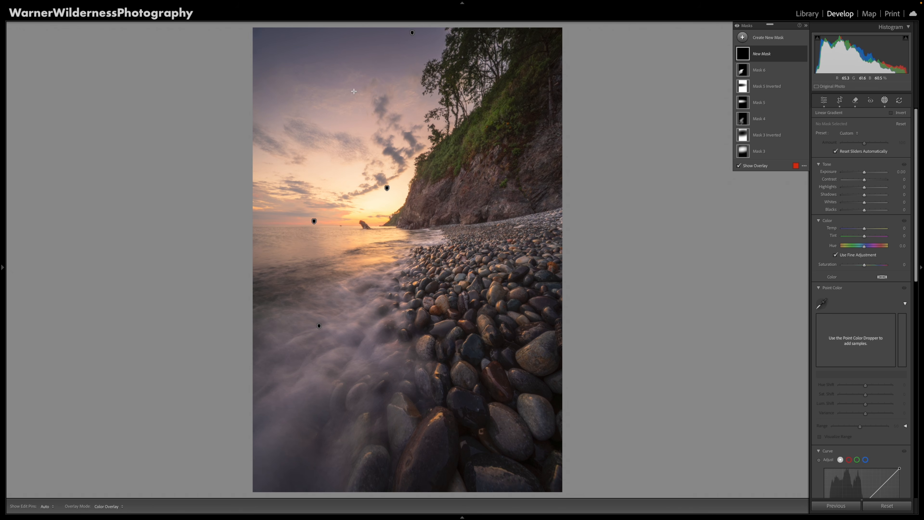
drag(357, 33, 358, 165)
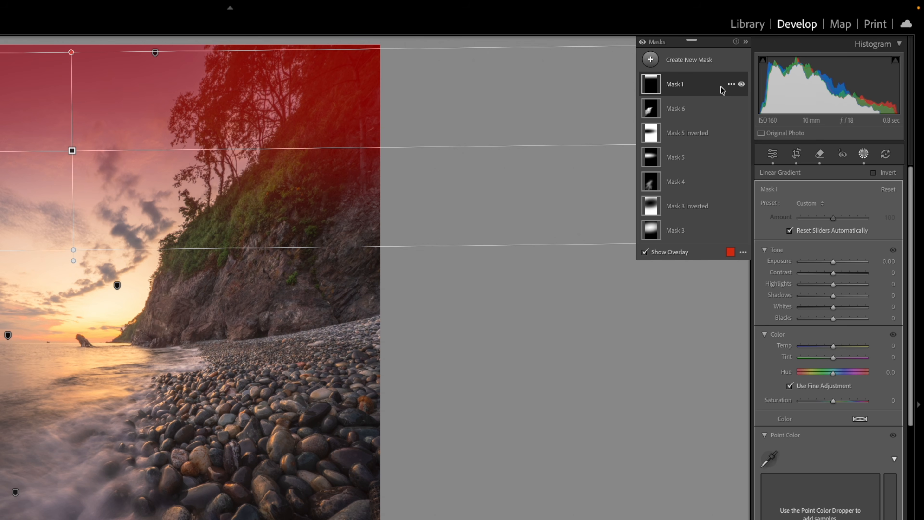
Intersect the new gradient mask with a sky selection and cool it to Temp -23.
click(732, 84)
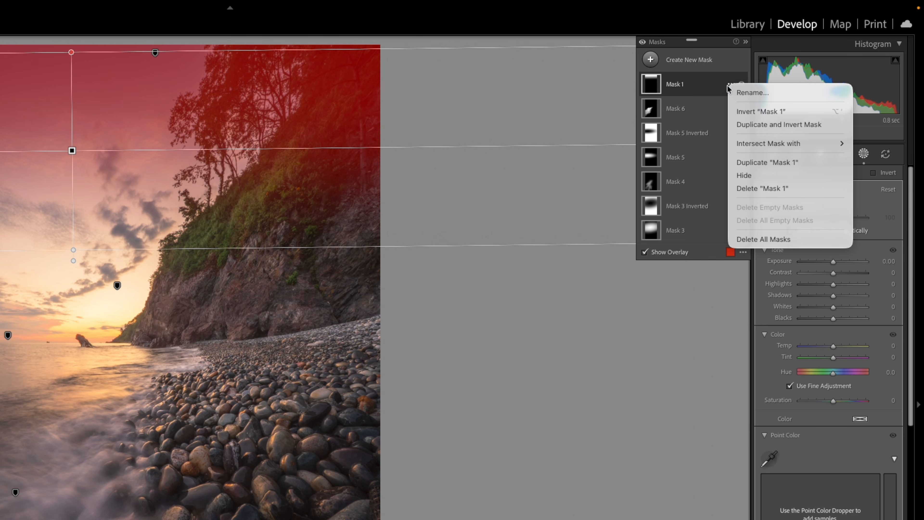
mouse_move(775, 146)
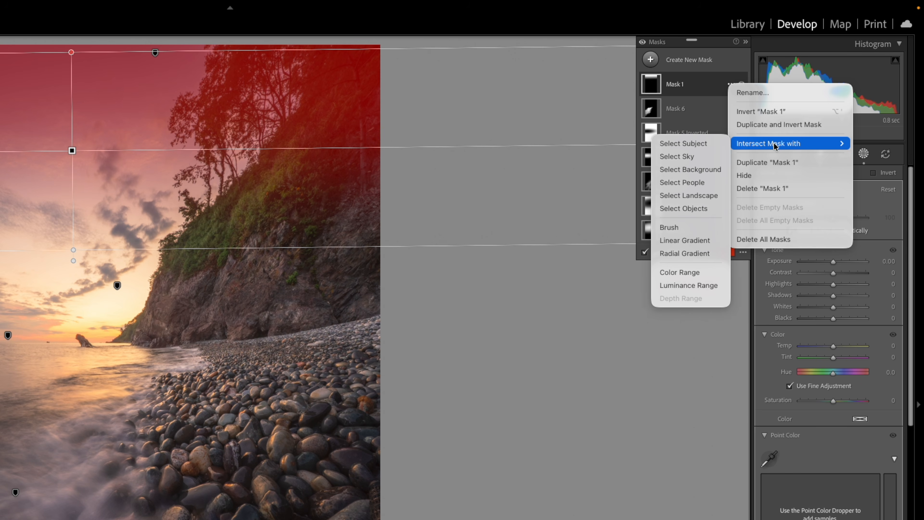
click(677, 156)
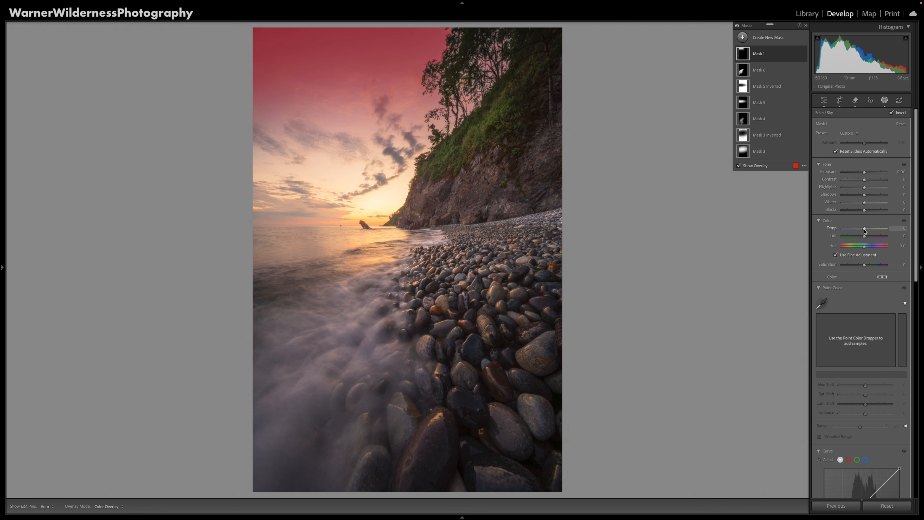
drag(864, 231, 860, 232)
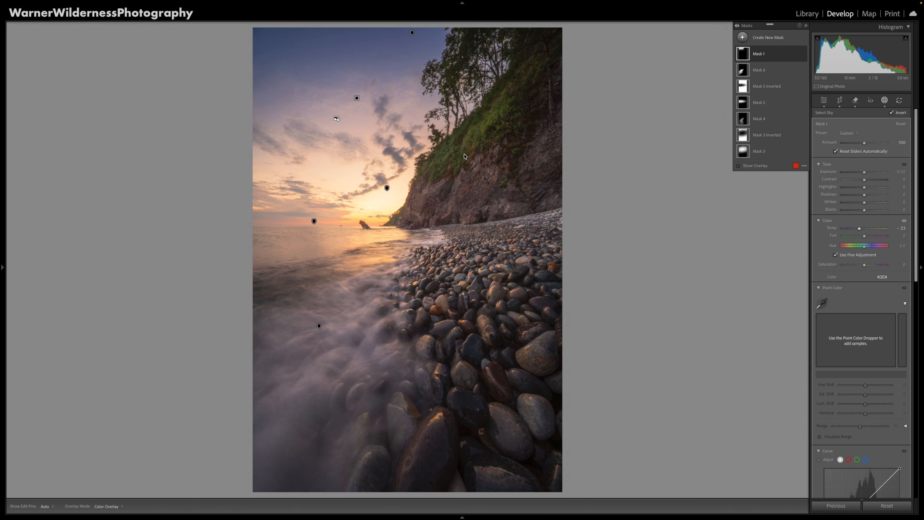
Add a wide, slightly tilted linear gradient mask over the foreground water and rocks, with Temp -12 and Tint -3.
mouse_move(743, 55)
click(743, 37)
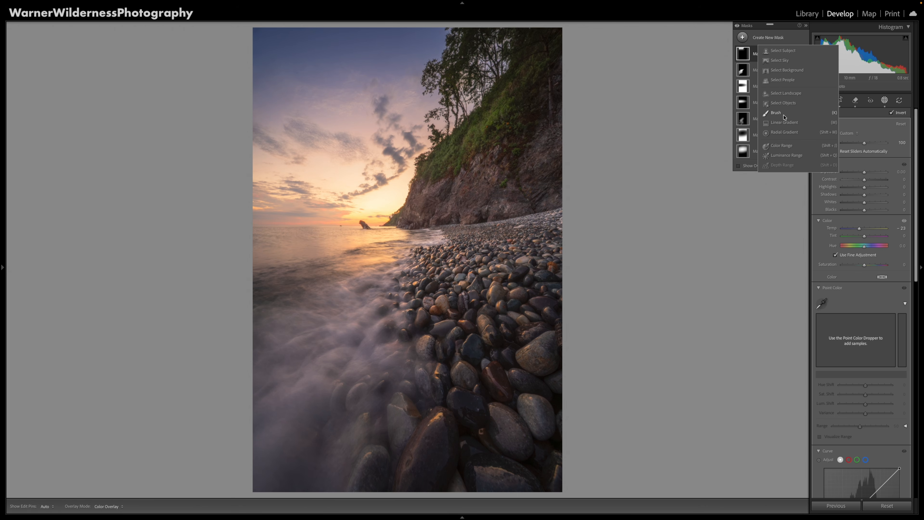
click(785, 122)
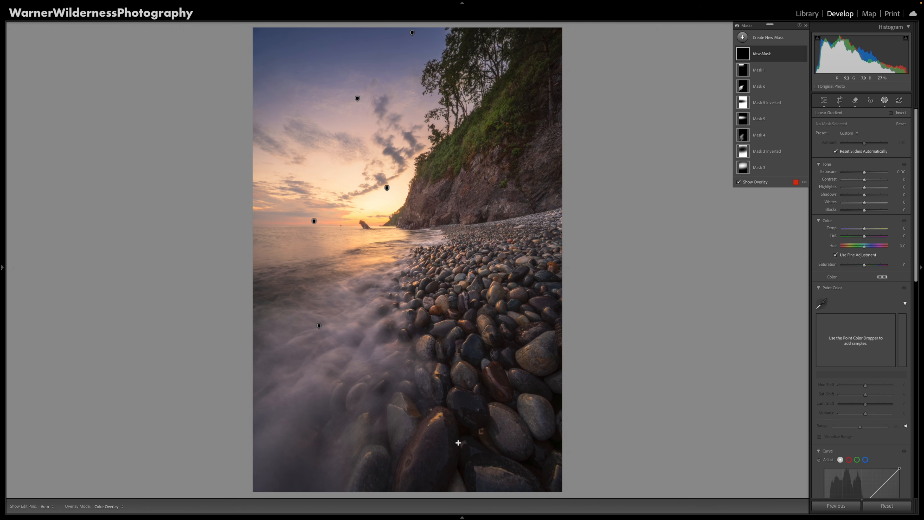
drag(427, 319, 419, 223)
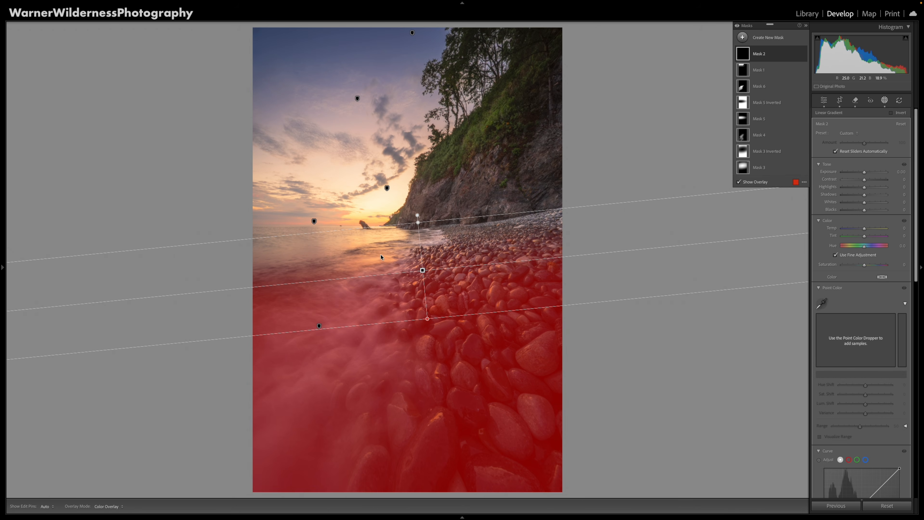
drag(422, 270, 422, 287)
drag(427, 337, 425, 382)
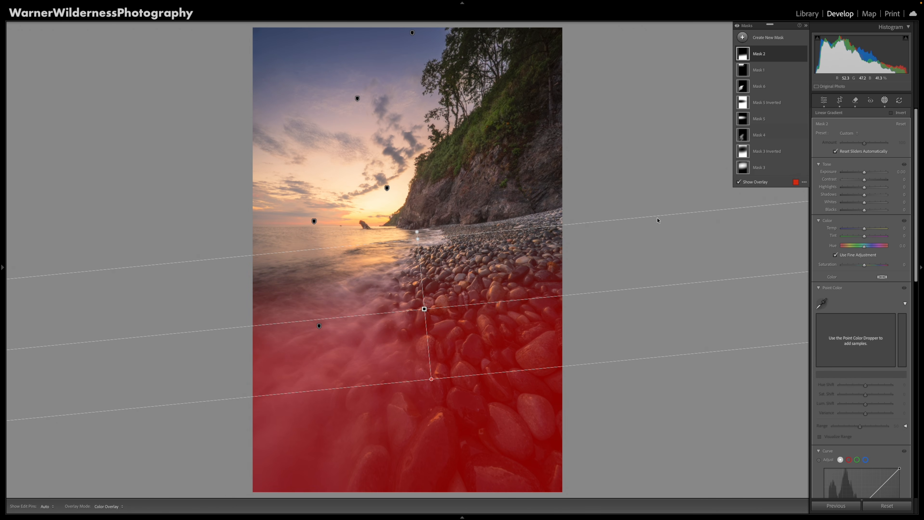
drag(864, 229, 863, 237)
Compare the image with and without the foreground gradient mask and the sky gradient mask.
click(803, 54)
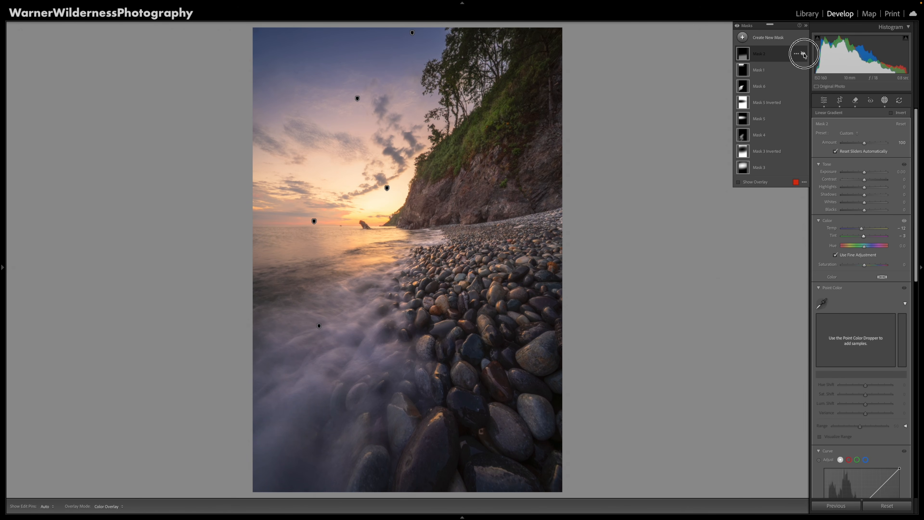
click(804, 54)
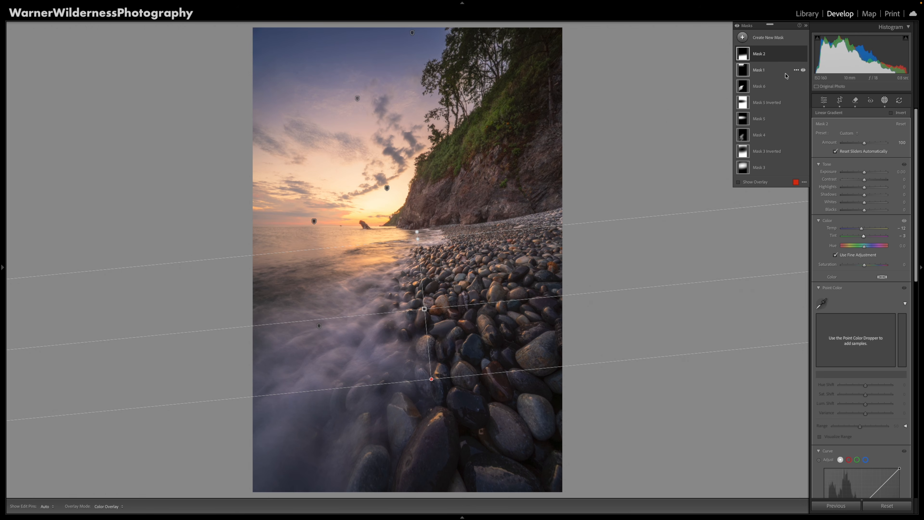
click(804, 70)
click(803, 71)
click(803, 71)
click(803, 71)
click(778, 70)
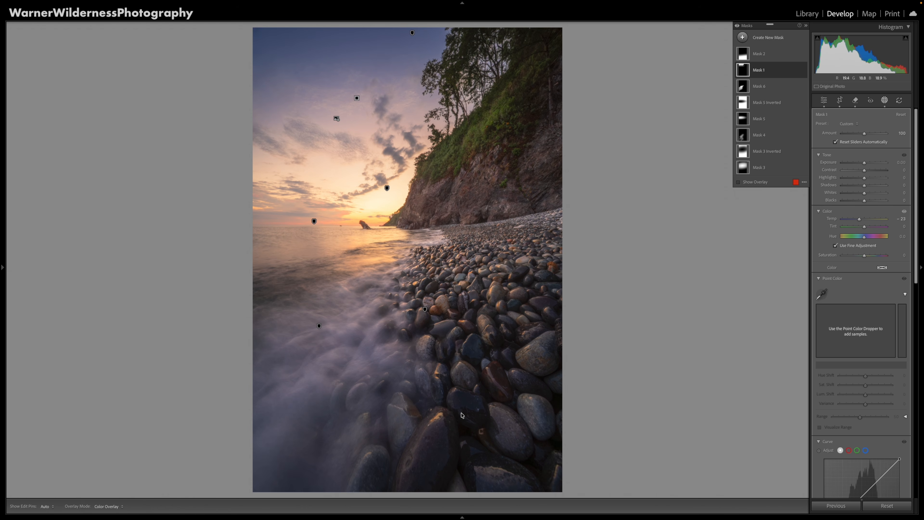
Leave masking and examine the foreground and mid-beach rocks up close for where warm light falls on them.
key(shift+w)
click(451, 401)
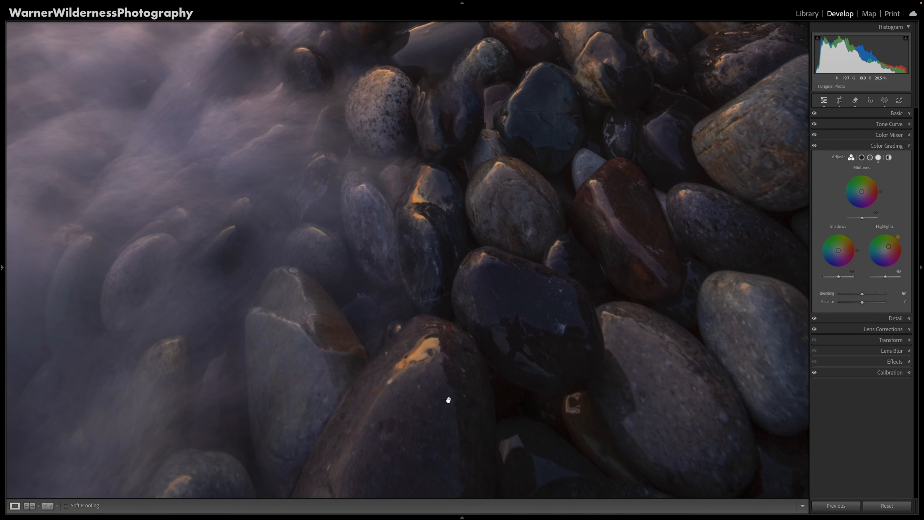
click(492, 247)
click(574, 156)
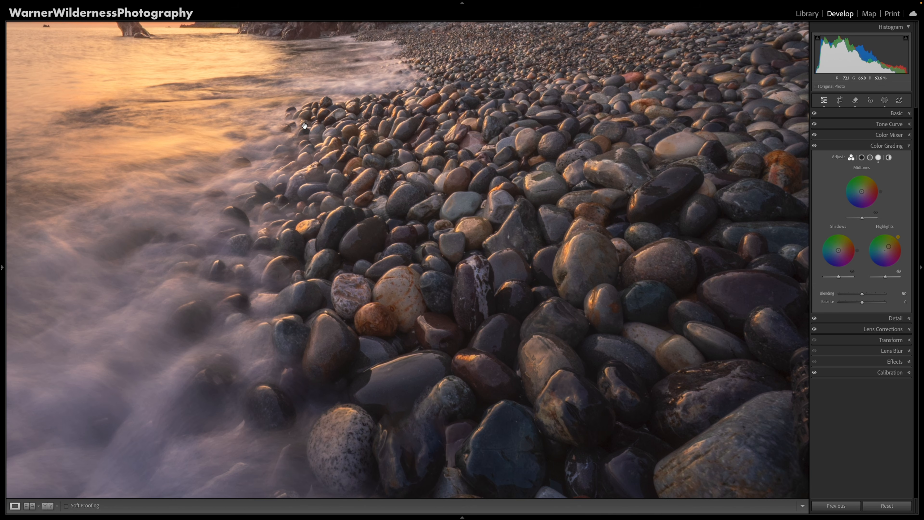
scroll(305, 125, down, 5)
scroll(314, 129, down, 6)
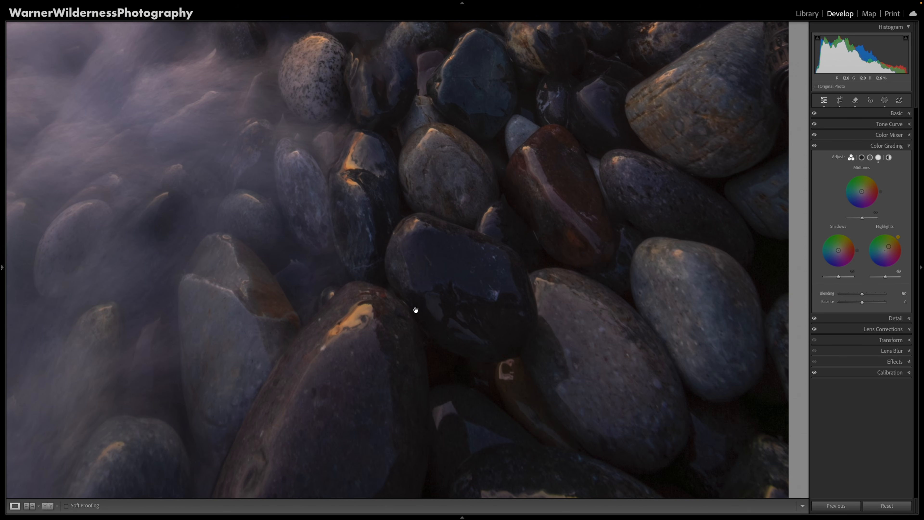
scroll(416, 309, up, 2)
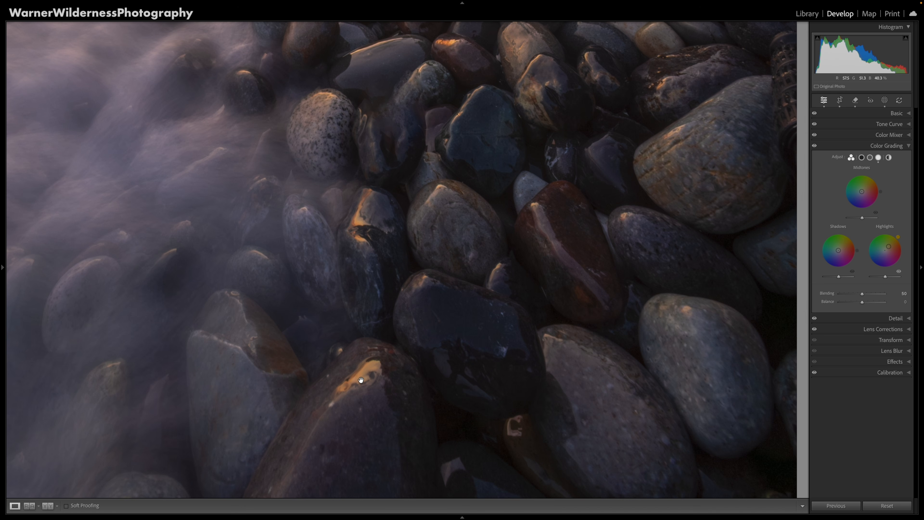
scroll(362, 380, up, 7)
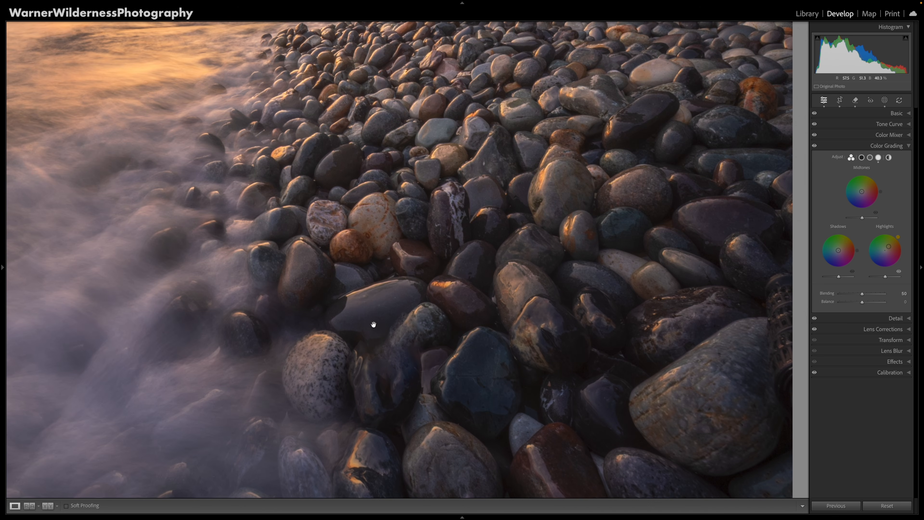
click(412, 246)
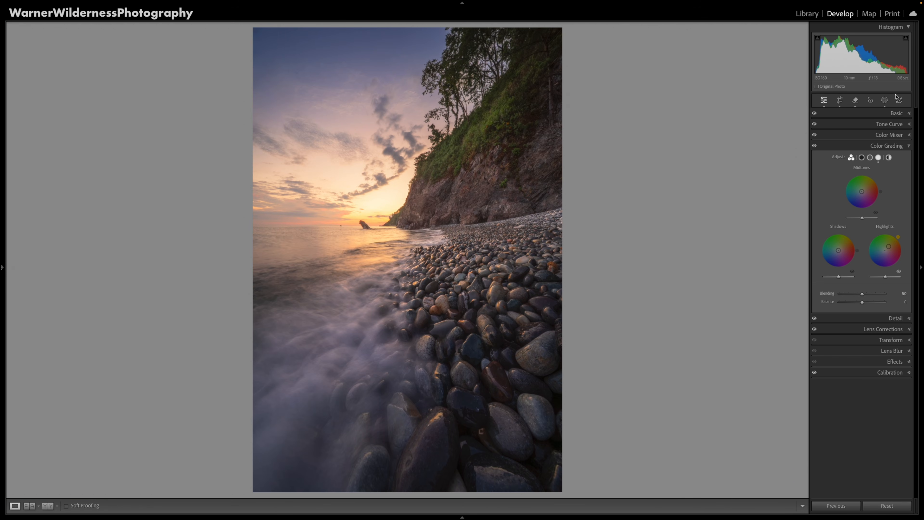
Create a new brush mask with a warm Temp of 18 and a brush Flow of 40.
click(885, 100)
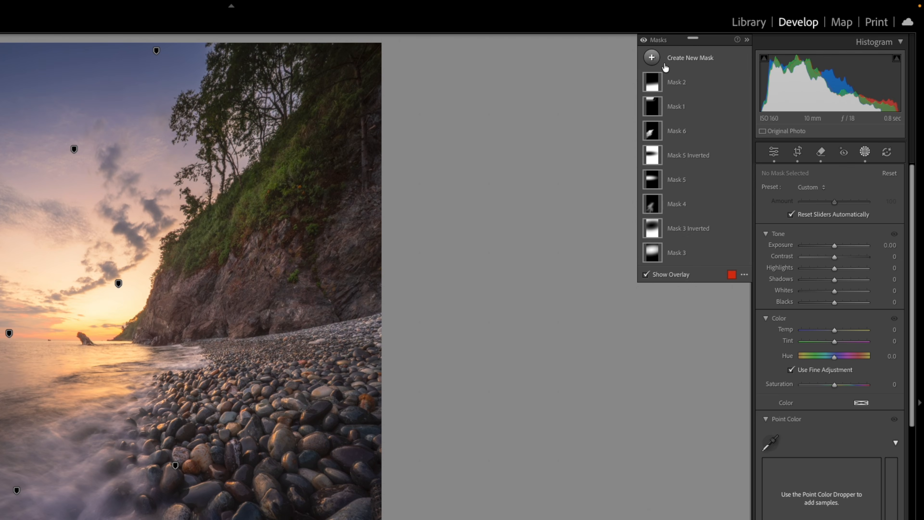
click(655, 59)
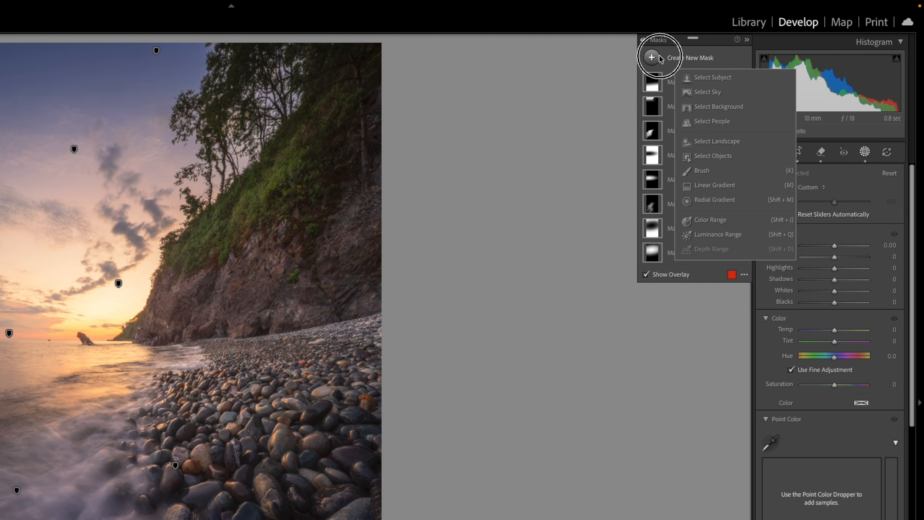
click(701, 170)
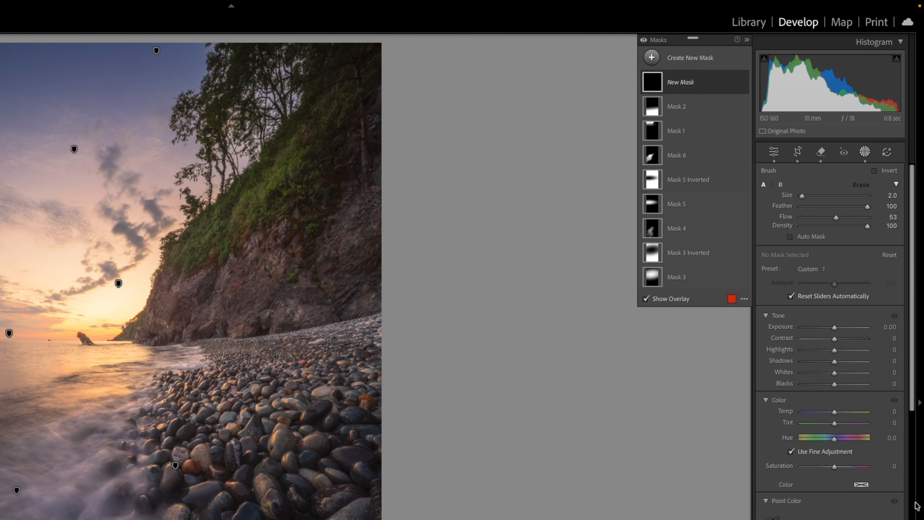
drag(836, 413, 841, 412)
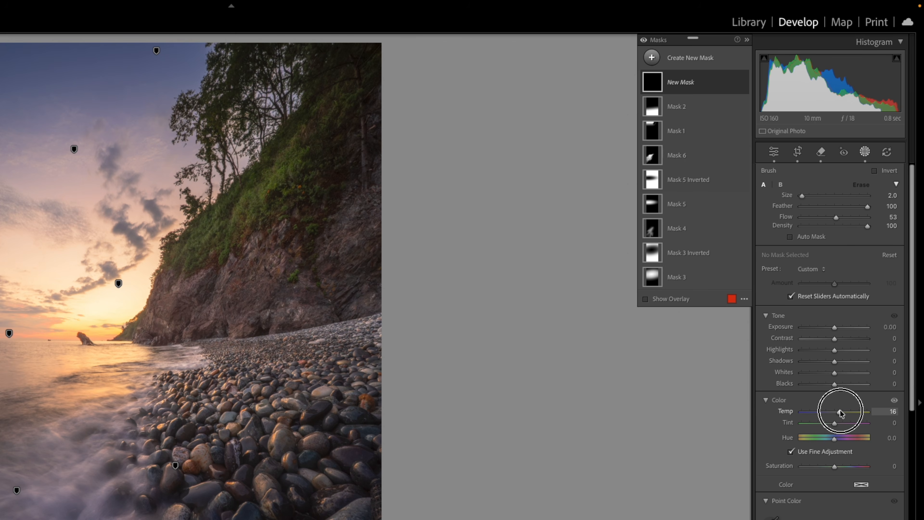
click(828, 218)
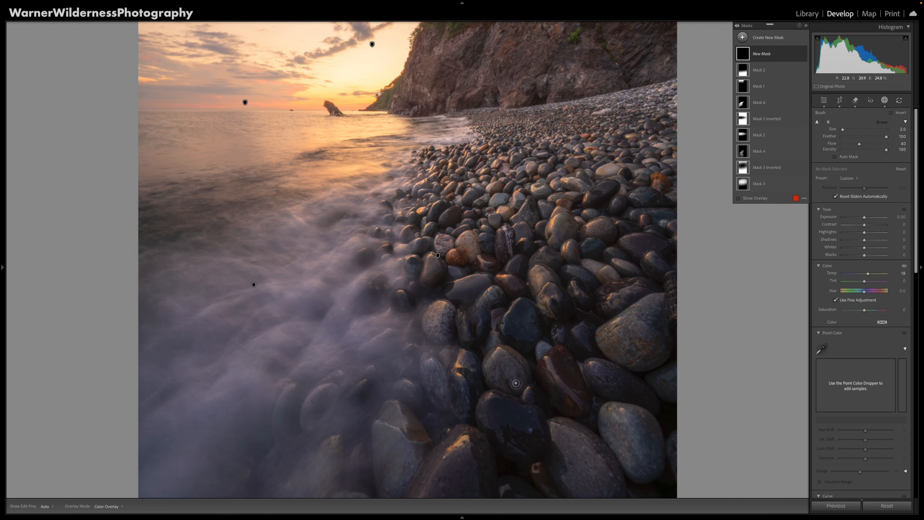
Paint the warm brush over the sunlit faces and edges of the foreground rocks, using Flow up to 58, and set the mask Amount to 152.
key(ctrl+equal)
drag(515, 383, 521, 327)
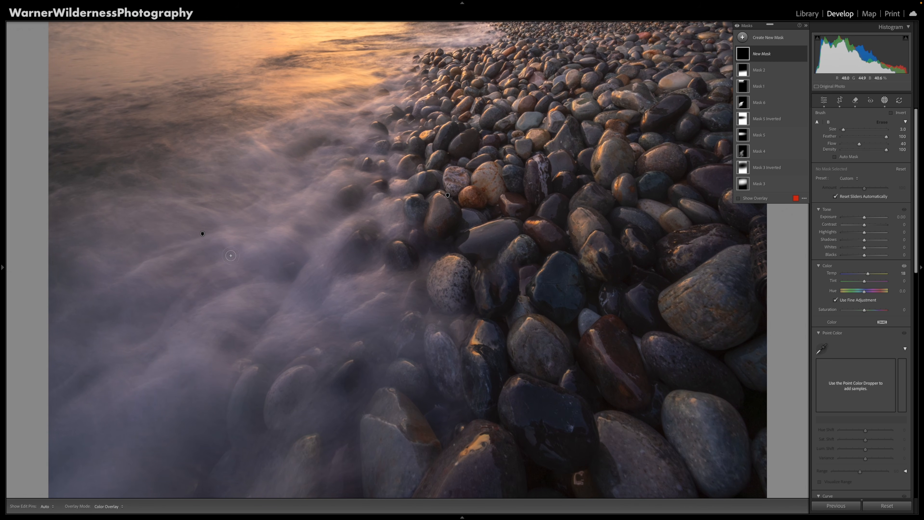
mouse_move(473, 450)
mouse_down()
mouse_move(464, 450)
mouse_move(489, 445)
mouse_up()
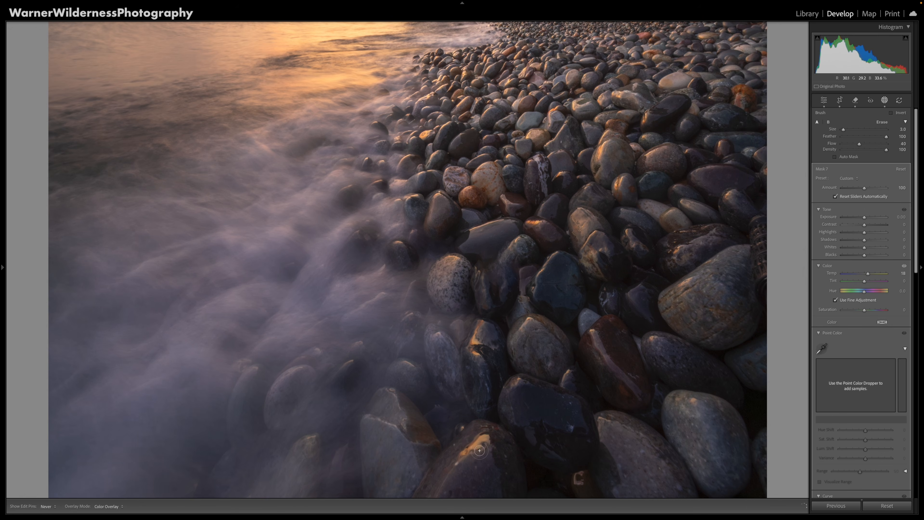
click(573, 194)
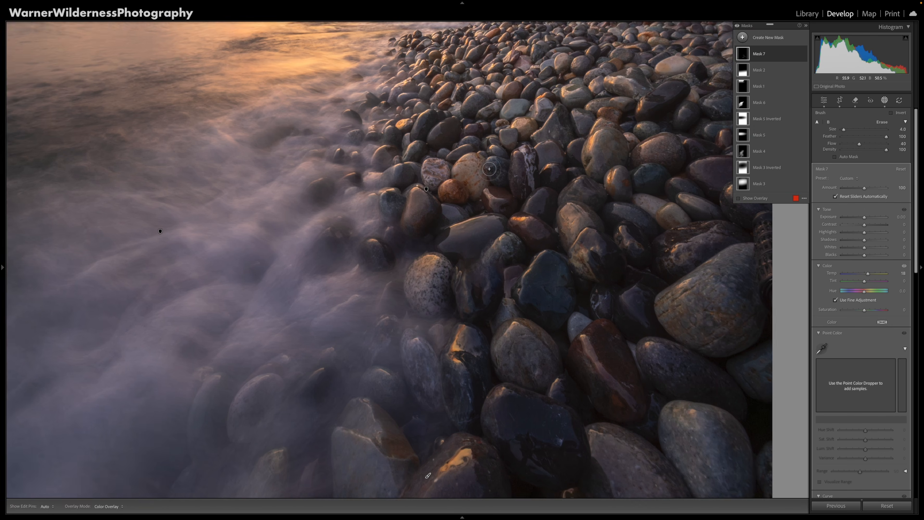
mouse_move(416, 309)
mouse_down()
mouse_move(646, 351)
mouse_move(531, 453)
mouse_up()
click(437, 151)
click(303, 437)
drag(585, 245, 667, 38)
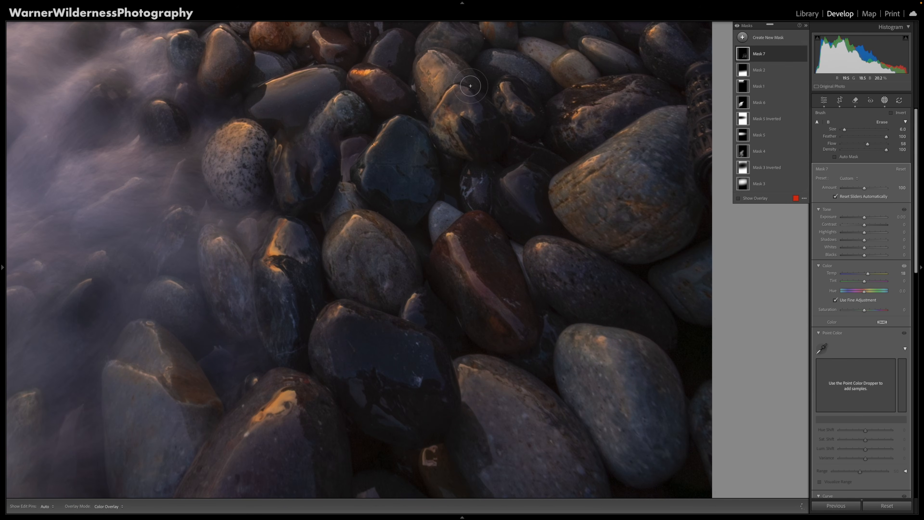
key(z)
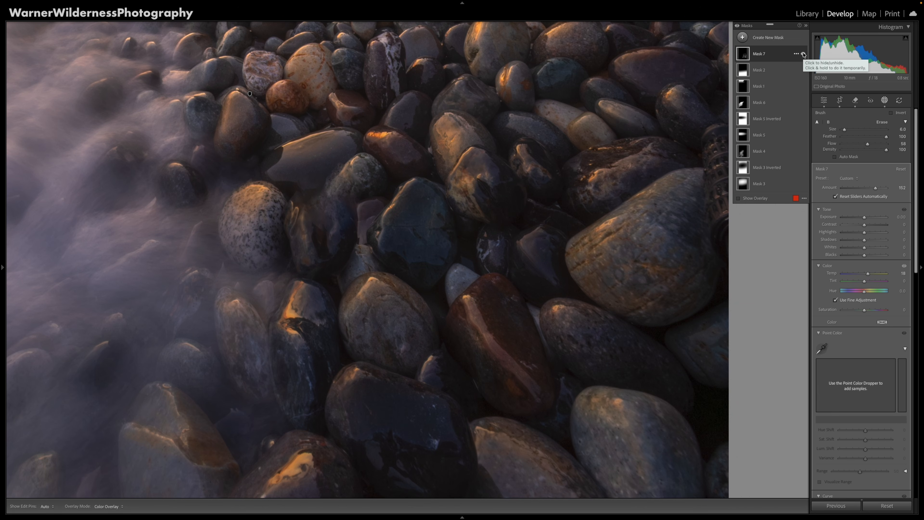
Compare the foreground rocks with and without the warm brush mask, and leave masking.
click(804, 55)
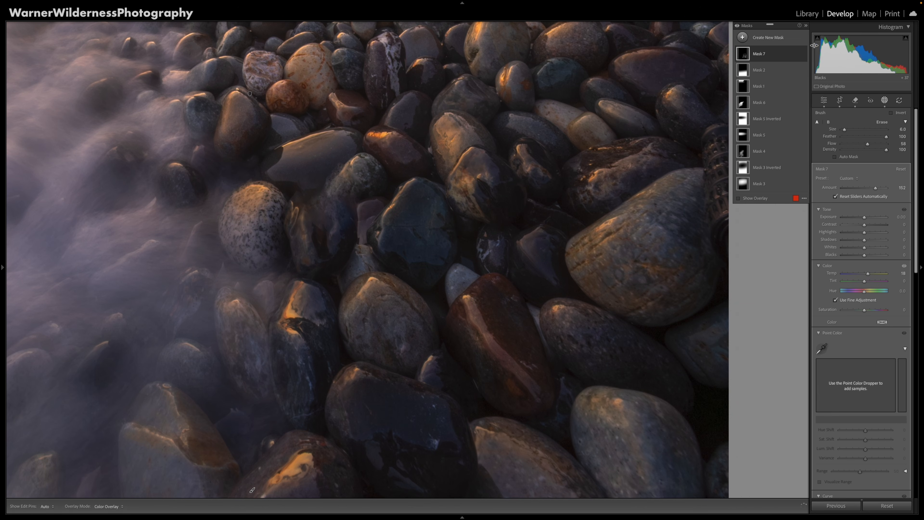
click(803, 55)
click(803, 55)
click(804, 54)
key(shift+w)
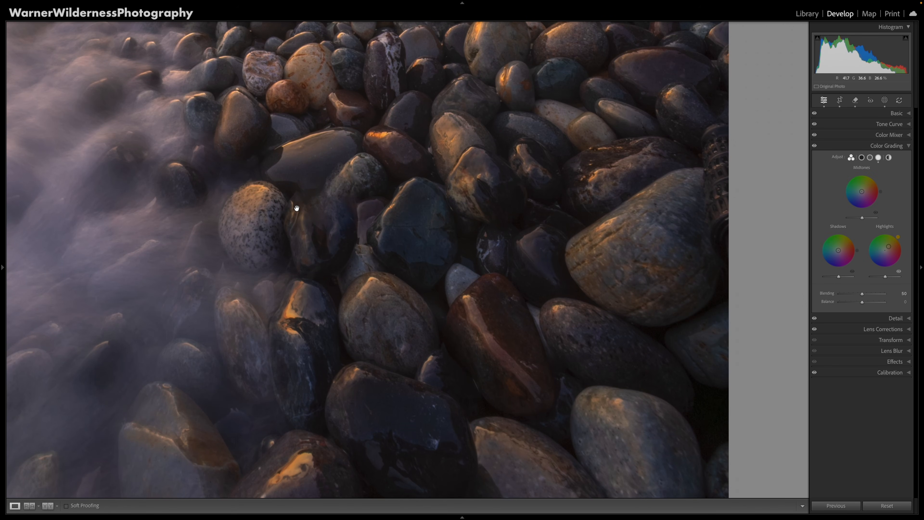
click(439, 224)
key(shift+w)
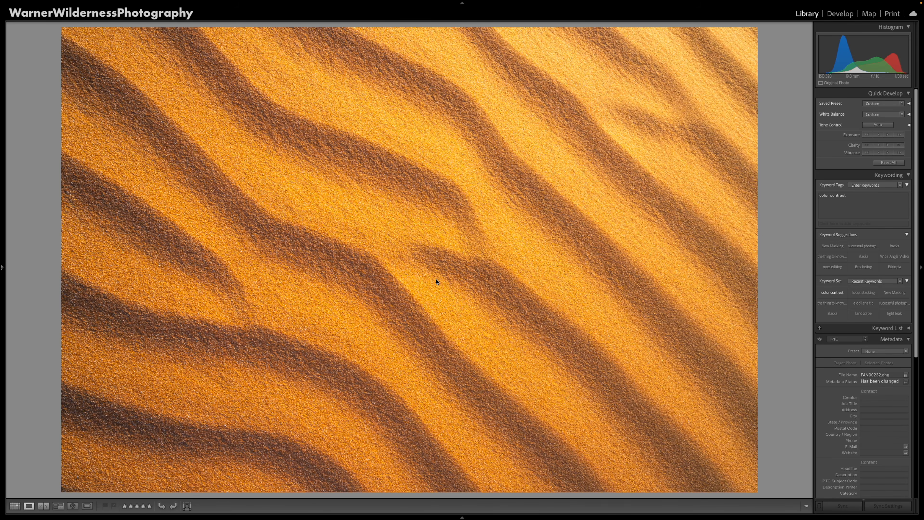
Open the orange sand ripple photo for developing and add a luminance range mask limited to the shadows, with upper limits of 19/100.
key(d)
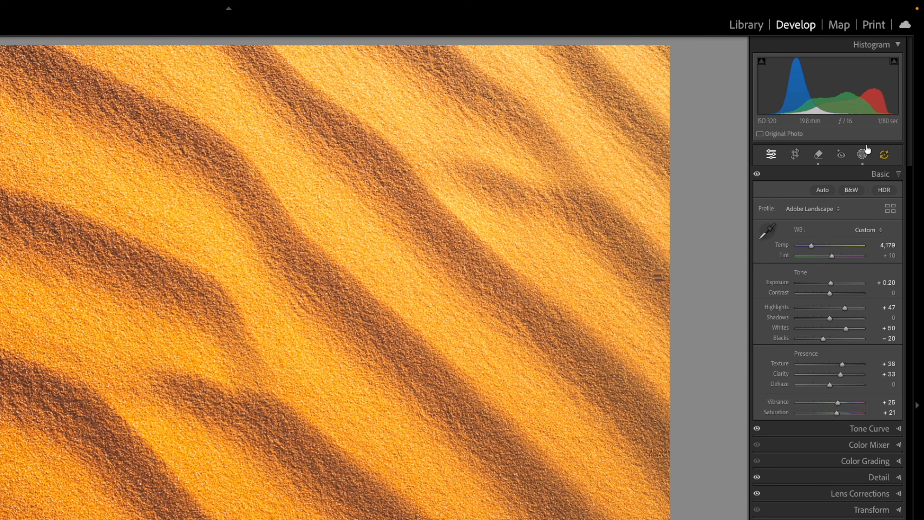
click(866, 144)
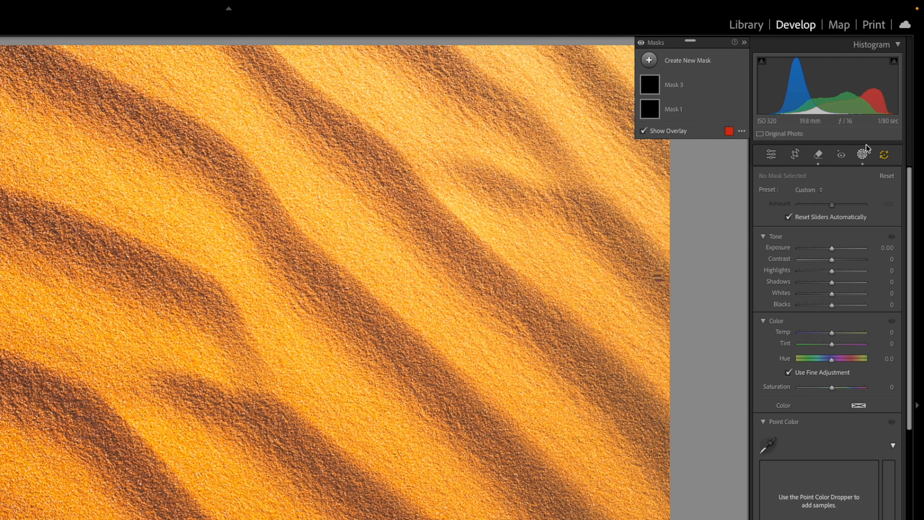
click(650, 61)
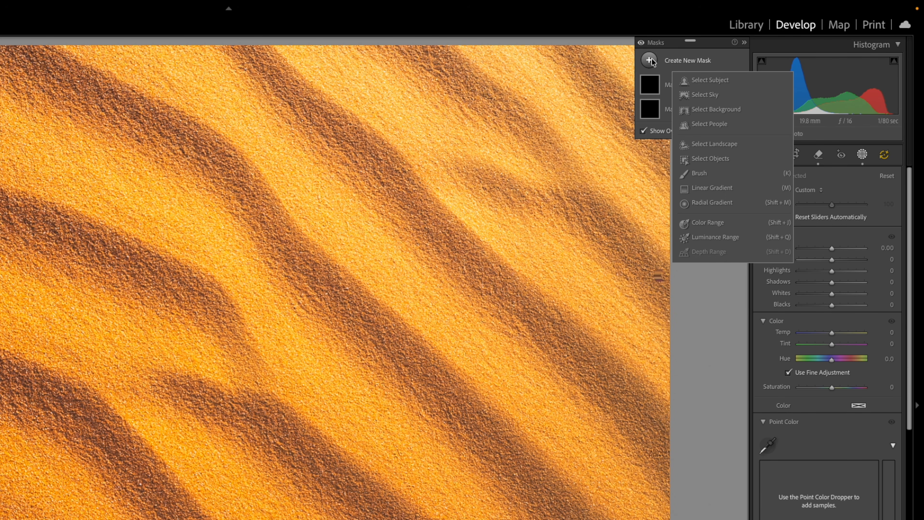
click(728, 237)
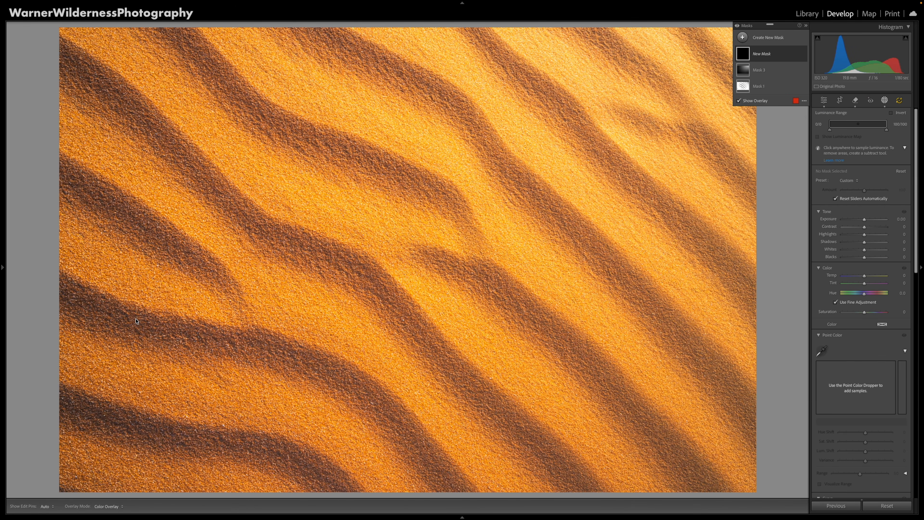
click(128, 323)
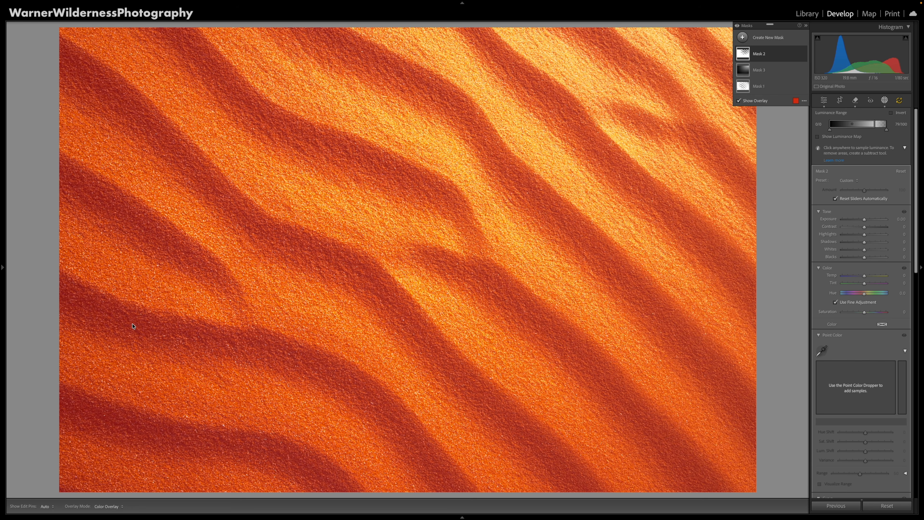
drag(875, 125, 842, 124)
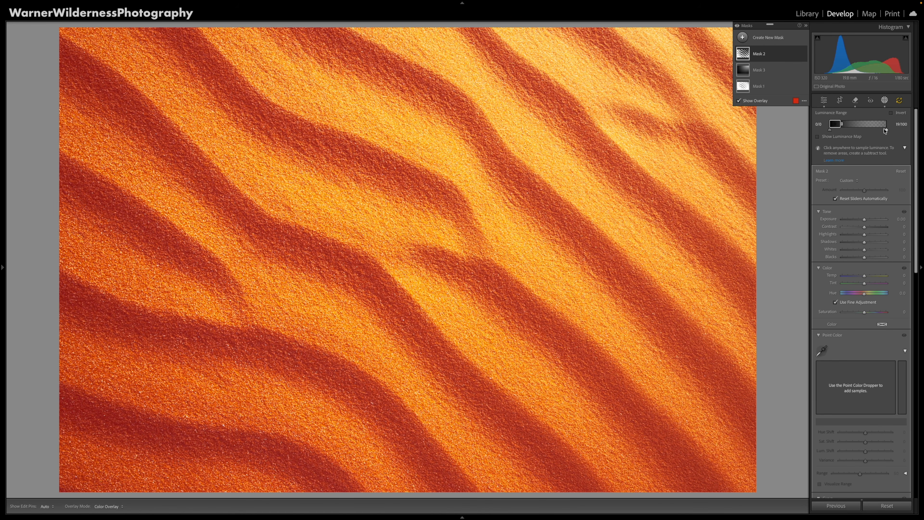
Adjust the color temperature and tint of the sand shadow mask, and compare the image with and without it.
click(865, 277)
mouse_move(865, 277)
mouse_down()
mouse_move(853, 277)
mouse_move(867, 285)
mouse_up()
click(804, 53)
click(804, 54)
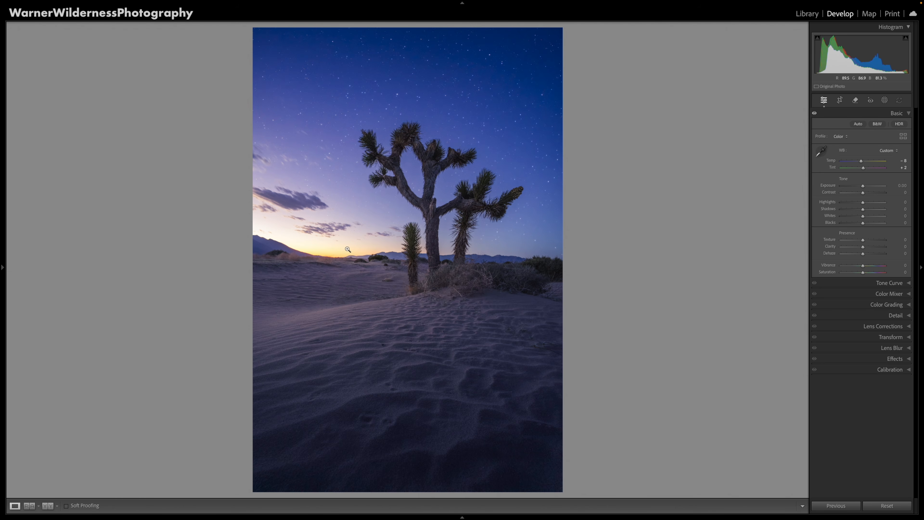
Add a luminance range mask to the Joshua tree photo that targets the bright horizon sky, with range limits 0/88 and 100/100.
click(885, 100)
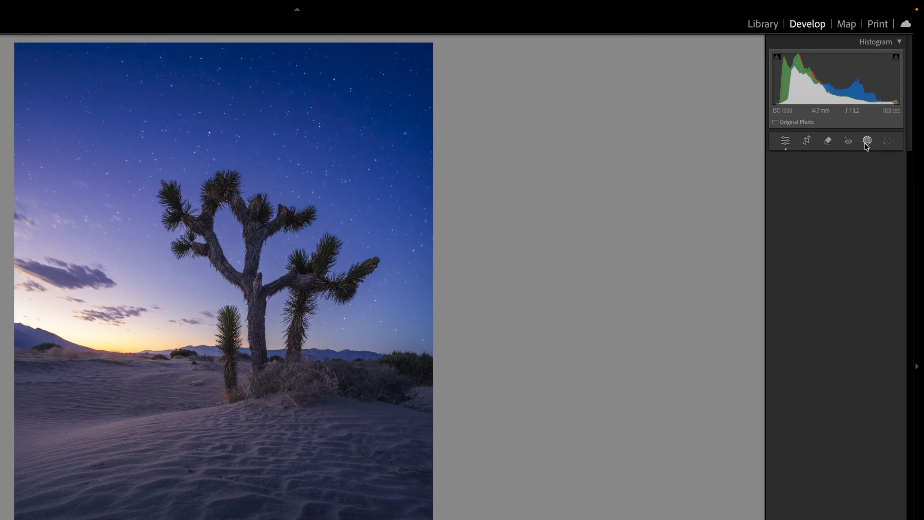
mouse_move(796, 285)
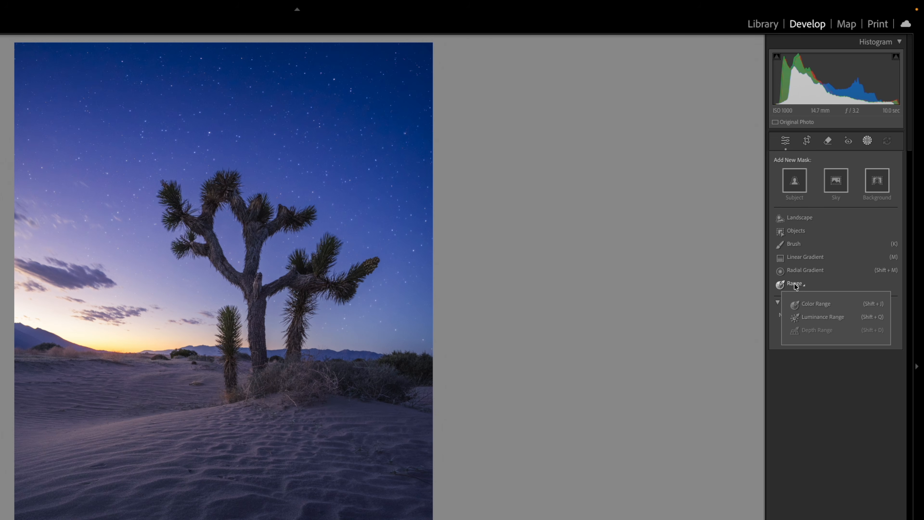
click(815, 320)
drag(793, 175, 773, 182)
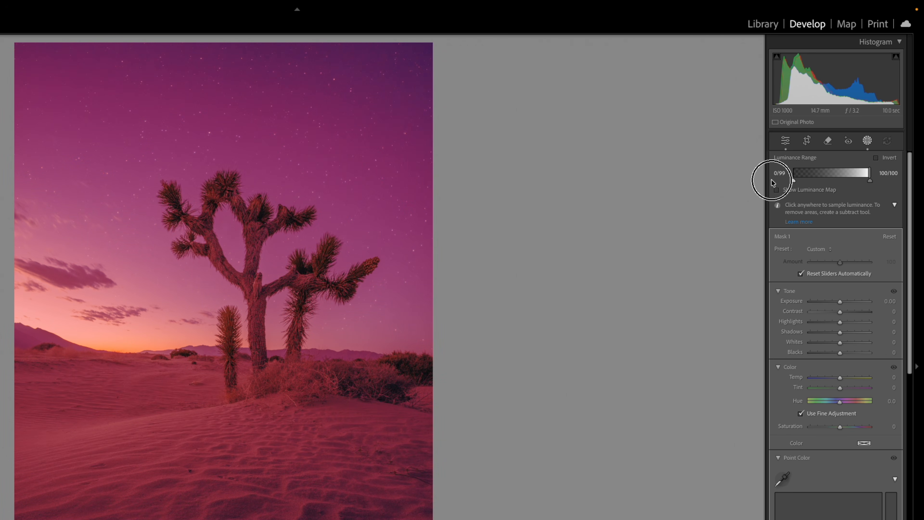
drag(869, 172, 870, 173)
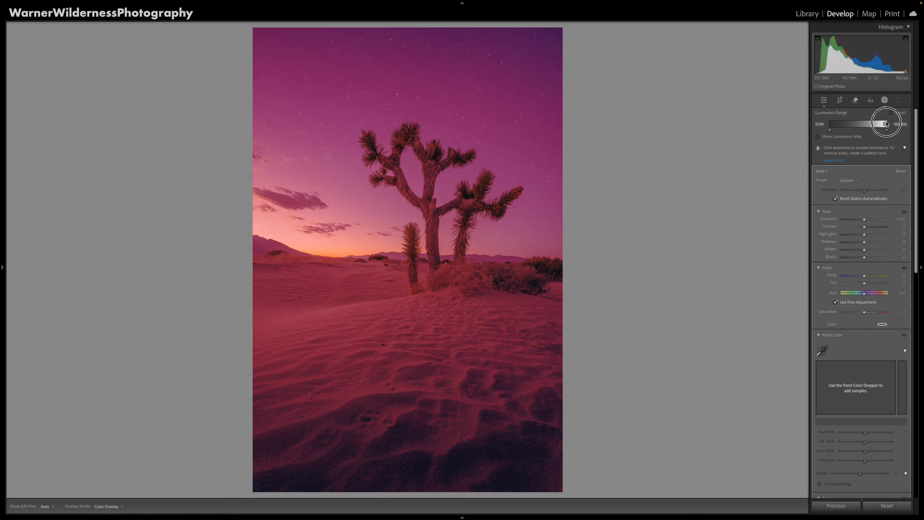
drag(886, 124, 881, 123)
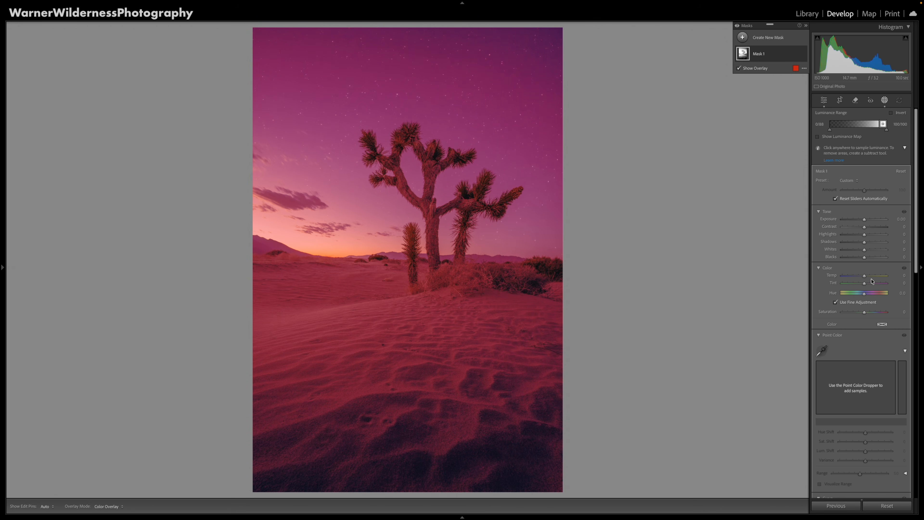
Warm the Joshua tree photo's highlight mask to Temp 38 and compare the image with and without the mask.
drag(865, 278, 874, 277)
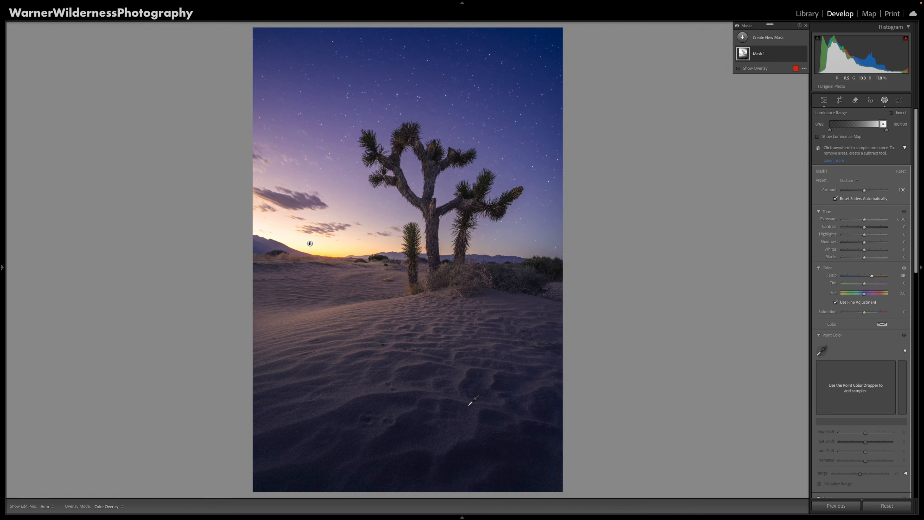
mouse_move(804, 54)
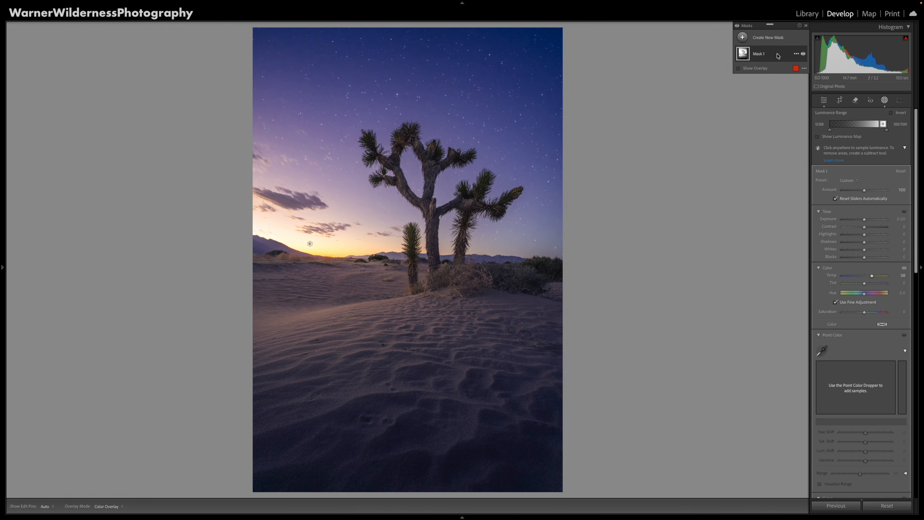
click(804, 54)
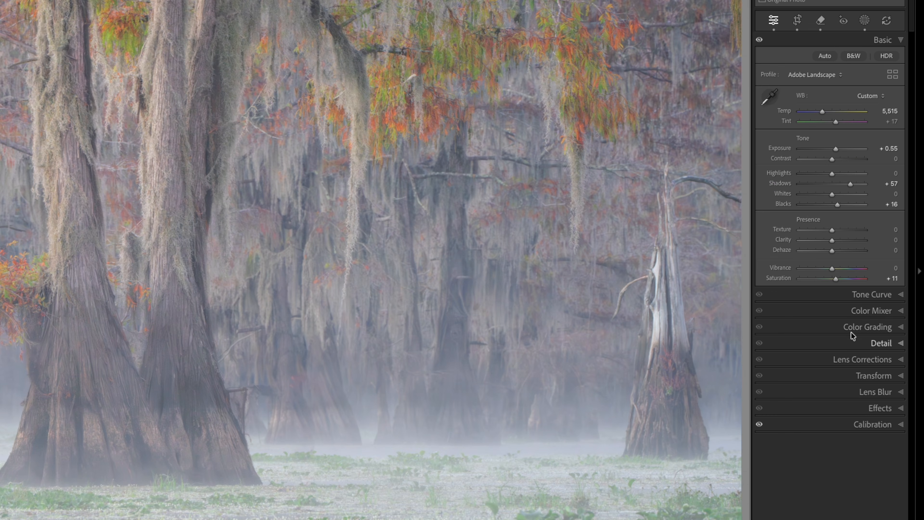
Set Color Mixer saturation to -40 for yellow and -50 for green by sampling the cypress foliage, and compare with the adjustment hidden.
click(888, 295)
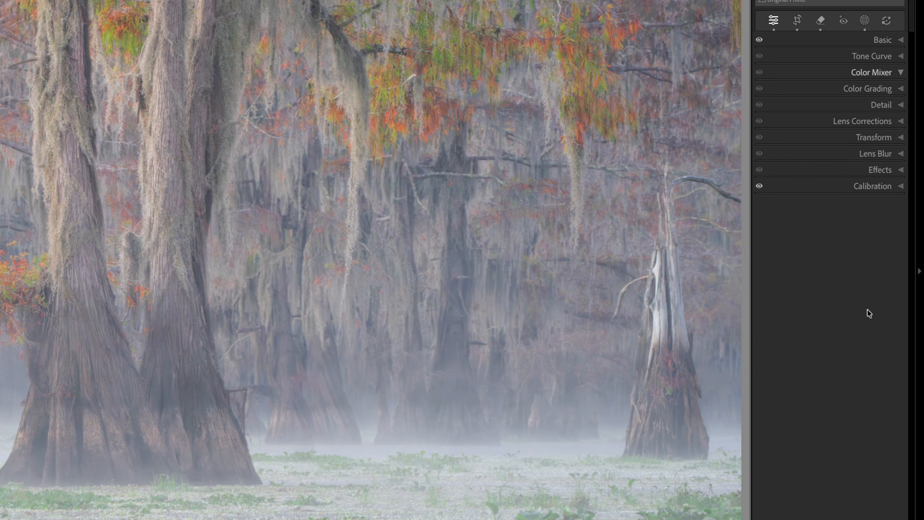
click(814, 119)
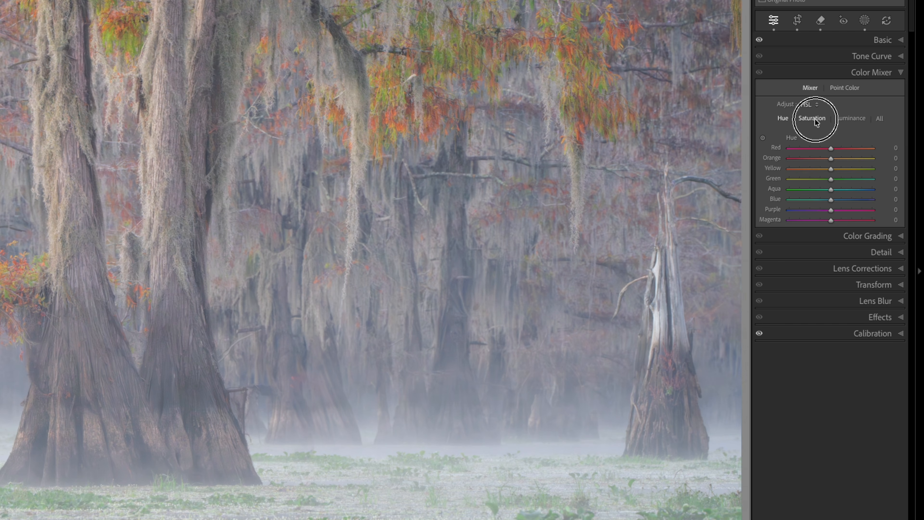
click(763, 138)
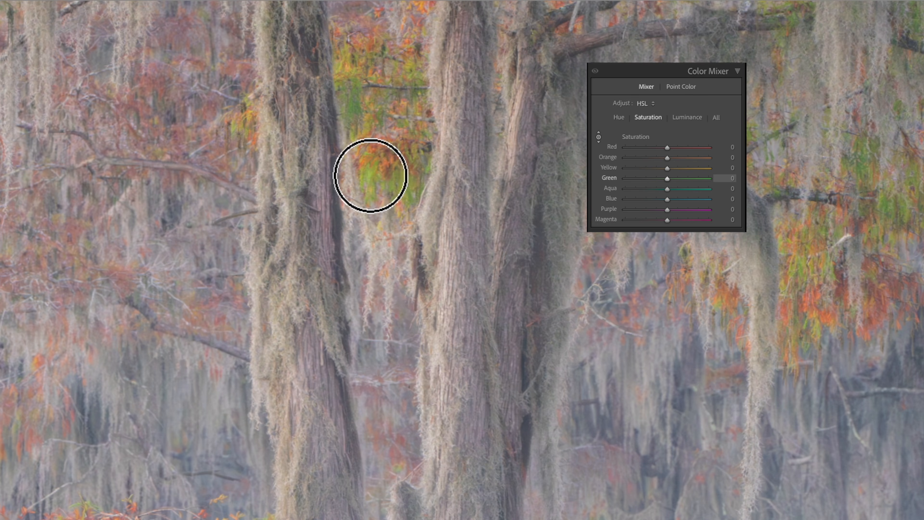
mouse_move(371, 175)
mouse_down()
mouse_move(364, 206)
mouse_move(367, 184)
mouse_up()
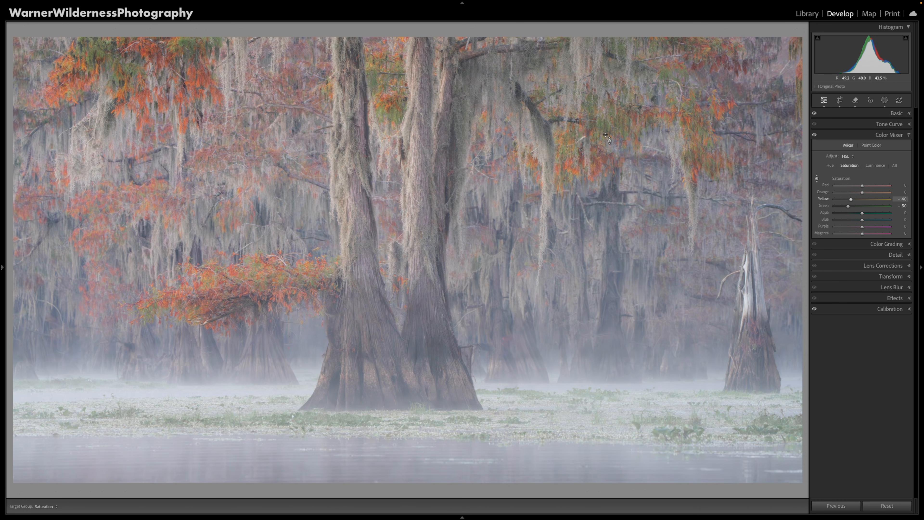
click(815, 136)
click(815, 136)
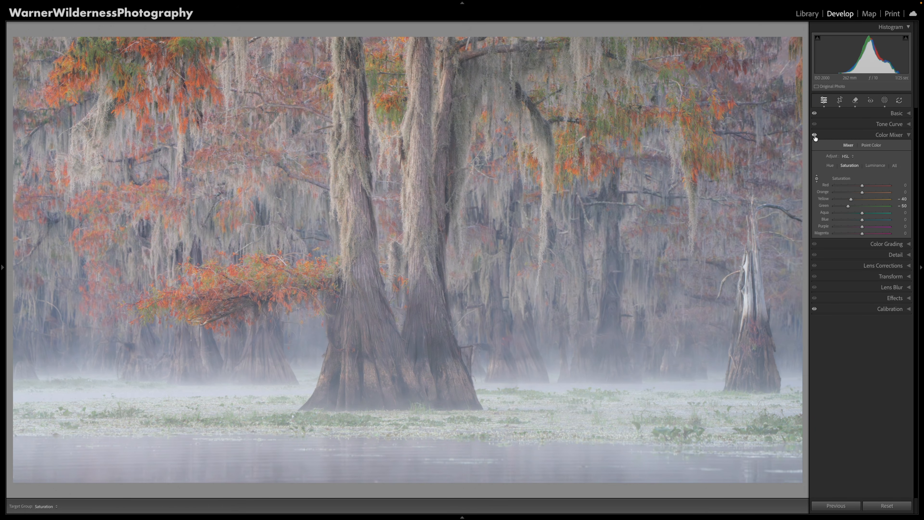